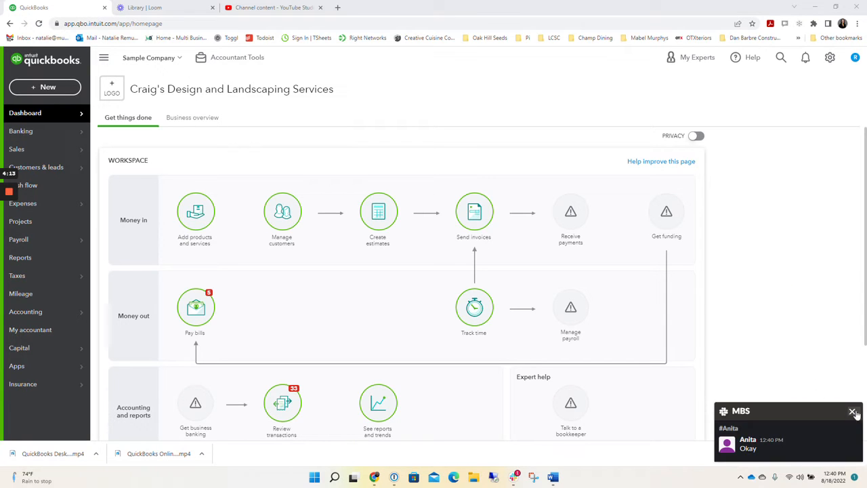
# Step: Dismiss the chat notification and start a new bill for the vendor Cal Telephone
pyautogui.click(852, 411)
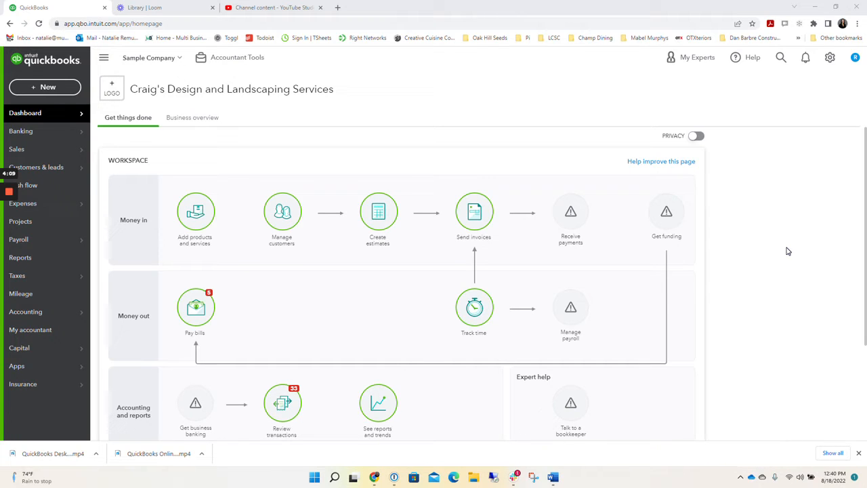
pyautogui.click(48, 87)
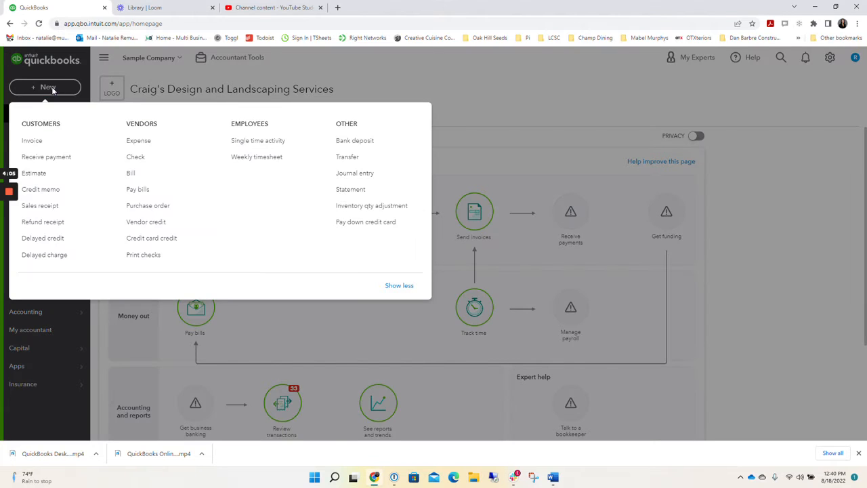
pyautogui.click(133, 173)
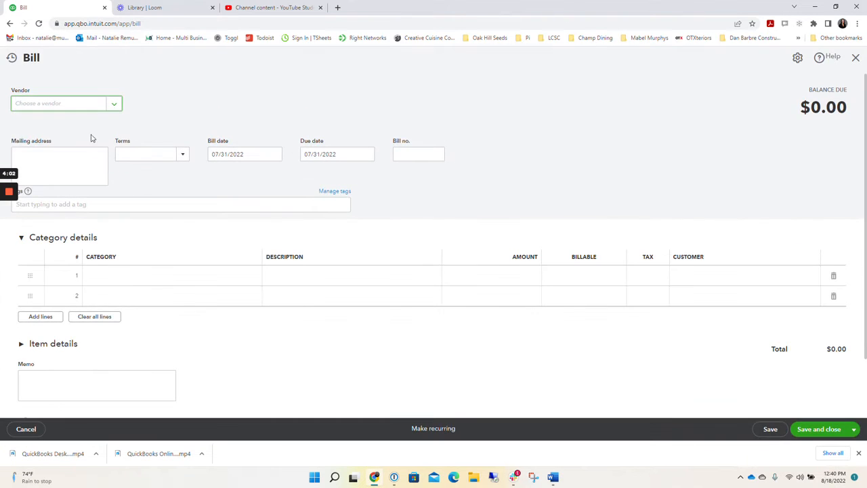
pyautogui.click(75, 102)
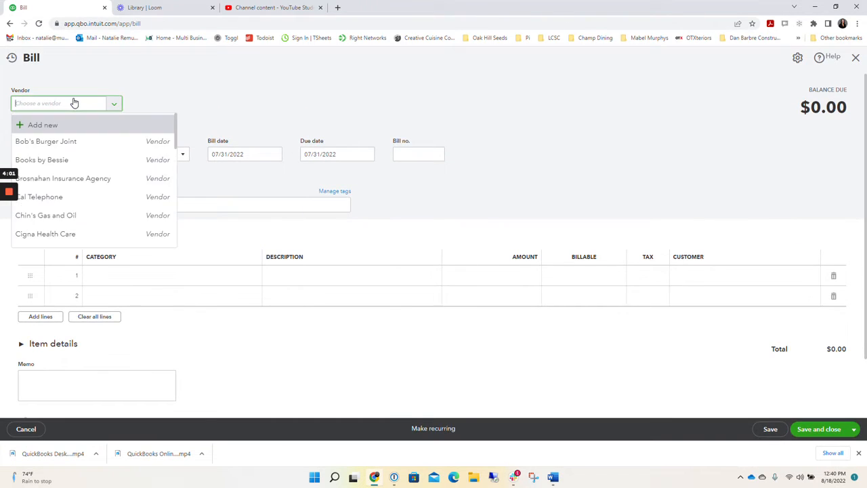
pyautogui.click(110, 196)
# Step: Date the bill 08/01/2022 and enter 122345 as its bill number
pyautogui.click(244, 155)
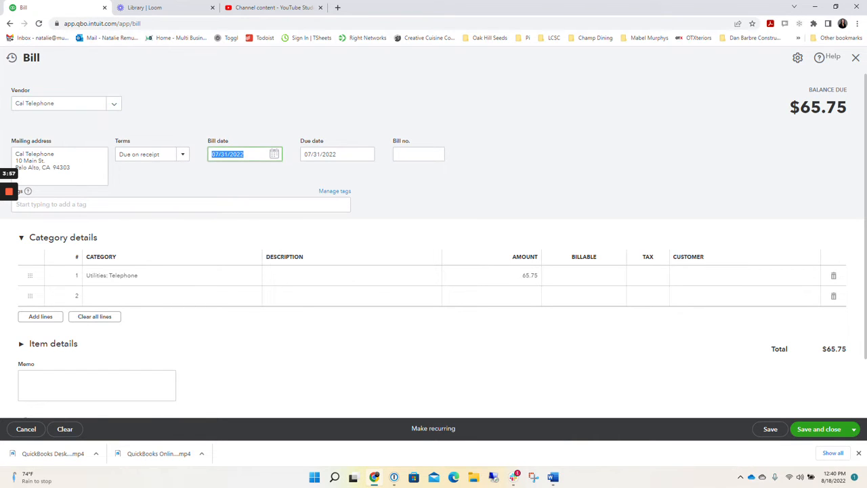
pyautogui.write('08/01/2022')
pyautogui.press('Tab')
pyautogui.press('Tab')
pyautogui.write('1223')
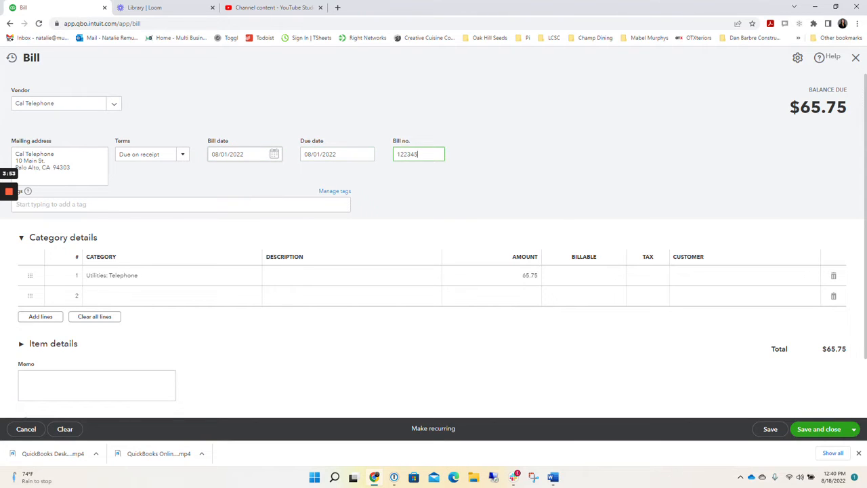
pyautogui.write('45')
pyautogui.press('Tab')
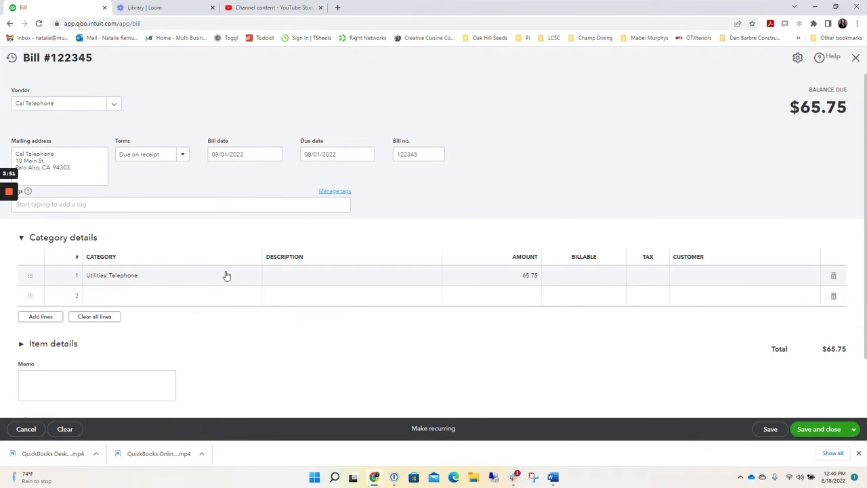
# Step: Set the amount on the bill's Utilities:Telephone line to 81.25
pyautogui.click(503, 276)
pyautogui.write('801.25')
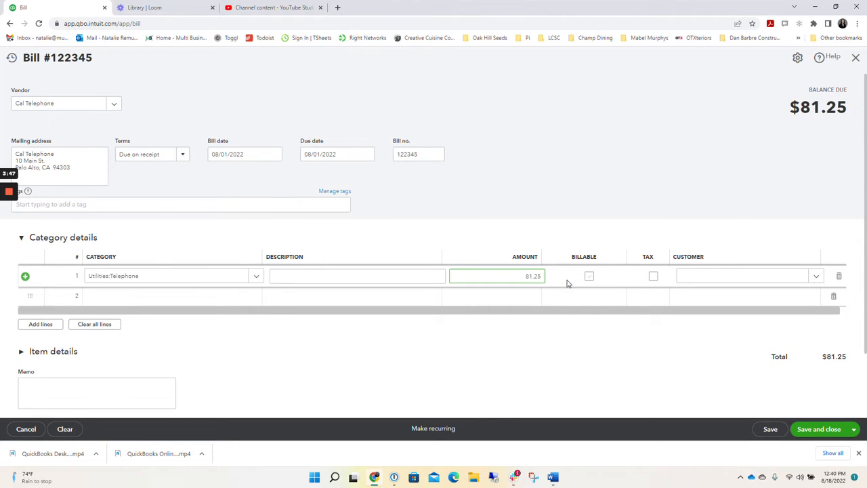
pyautogui.press('Tab')
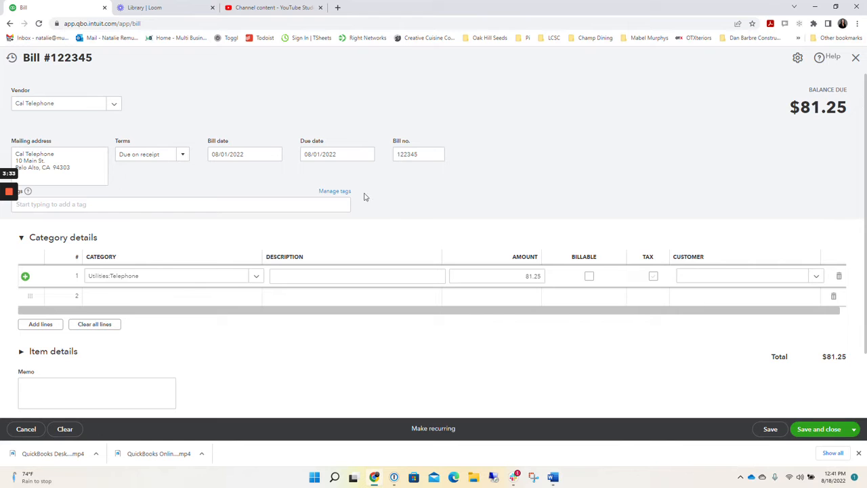
# Step: Set the bill's due date to 08/20/2022, then save and close the bill
pyautogui.click(332, 153)
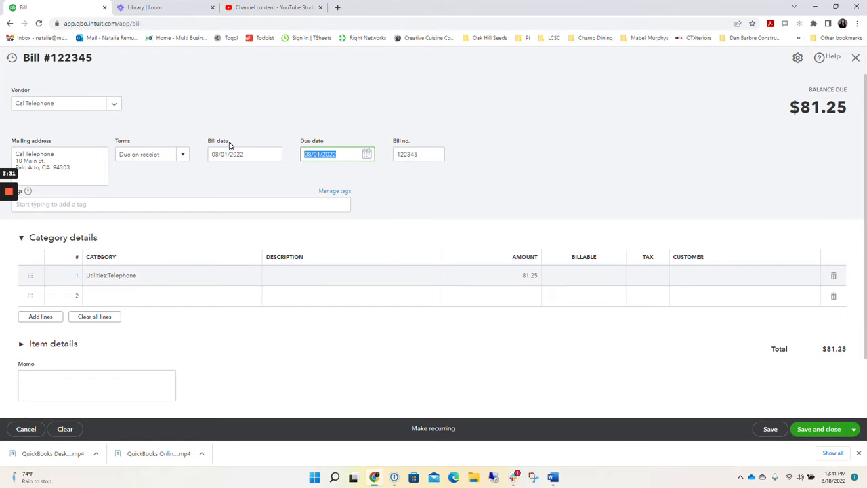
pyautogui.write('08152')
pyautogui.press('Tab')
pyautogui.click(359, 156)
pyautogui.write('0820')
pyautogui.press('Tab')
pyautogui.press('Tab')
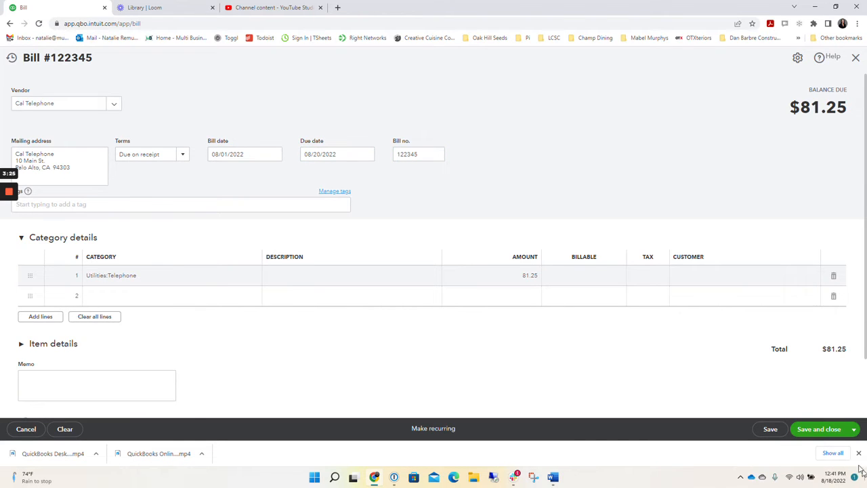
pyautogui.click(819, 429)
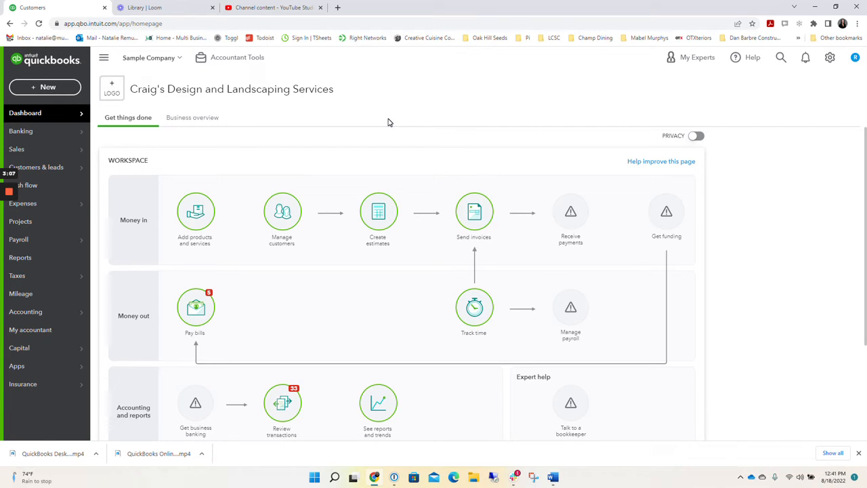
# Step: Start a new vendor credit for Cal Telephone, keeping the 08/01/2022 payment date and leaving the reference number blank
pyautogui.click(47, 88)
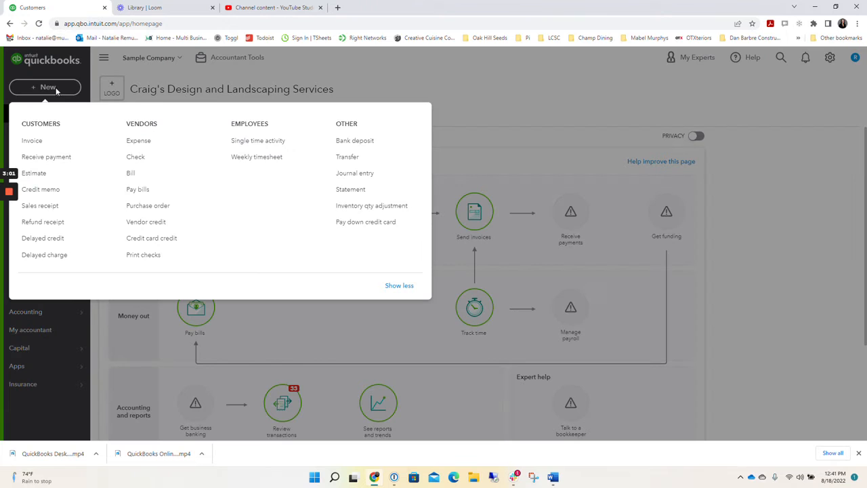
pyautogui.click(151, 226)
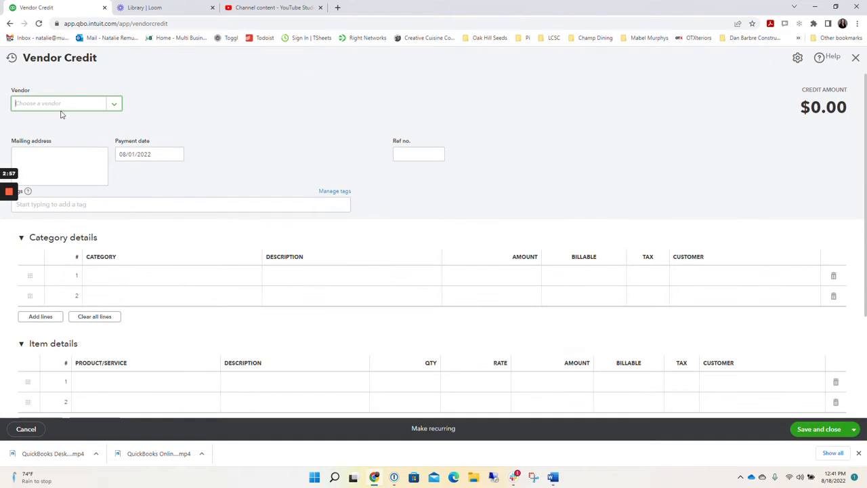
pyautogui.write('ca')
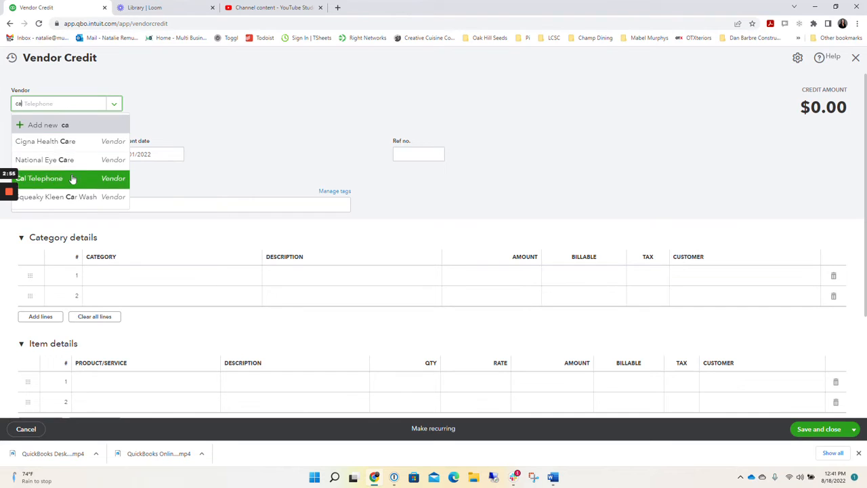
pyautogui.click(73, 178)
pyautogui.press('Tab')
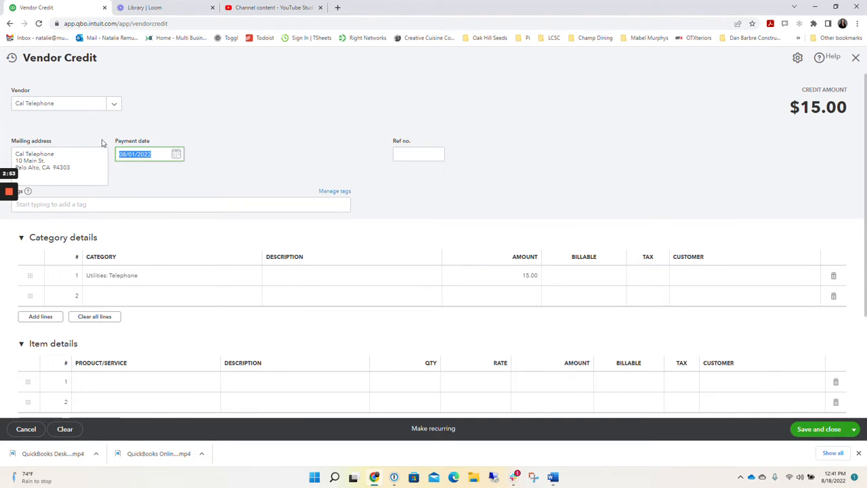
pyautogui.click(400, 154)
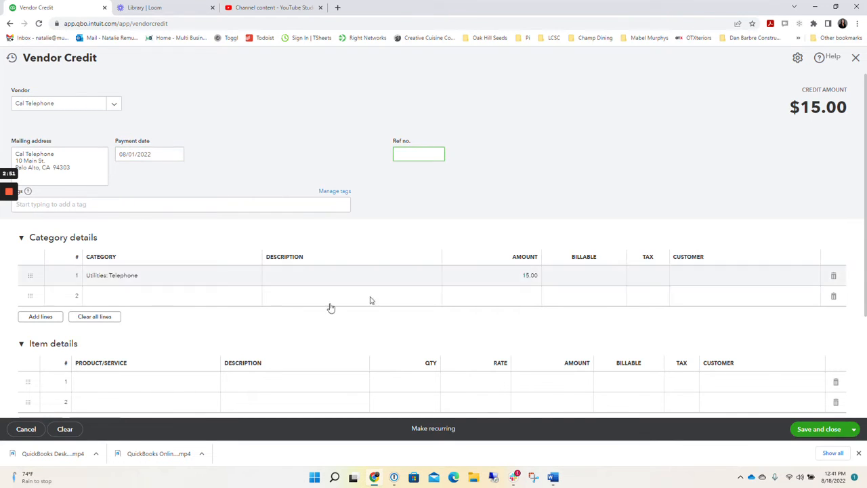
# Step: Describe the telephone credit line as "Refund on internet upgrade service", then save and close the vendor credit
pyautogui.click(313, 278)
pyautogui.write('Refund on')
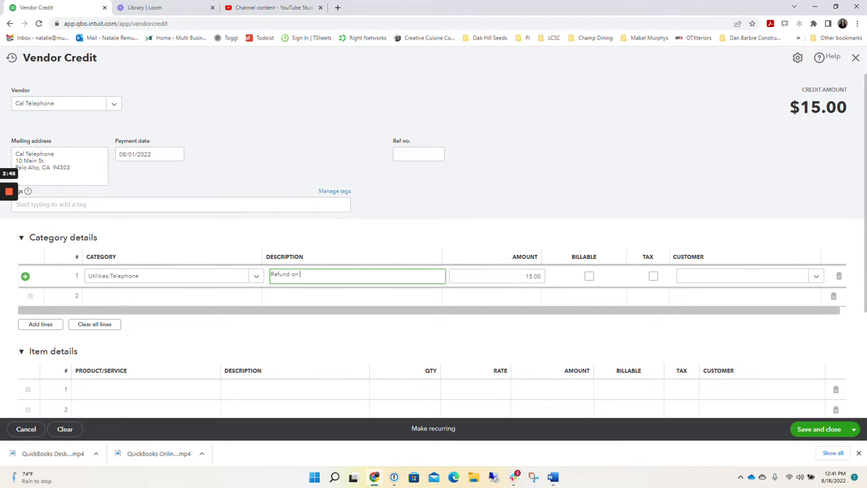
pyautogui.write(' internet upgrade service')
pyautogui.press('Tab')
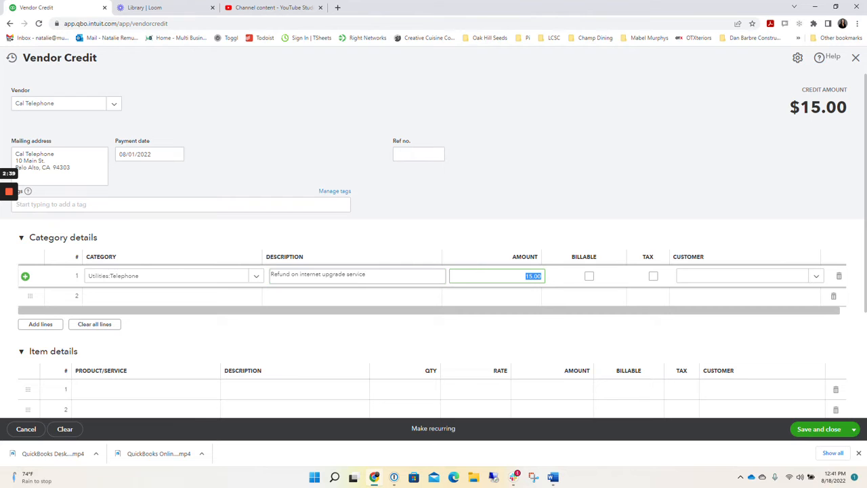
pyautogui.click(735, 275)
pyautogui.click(819, 429)
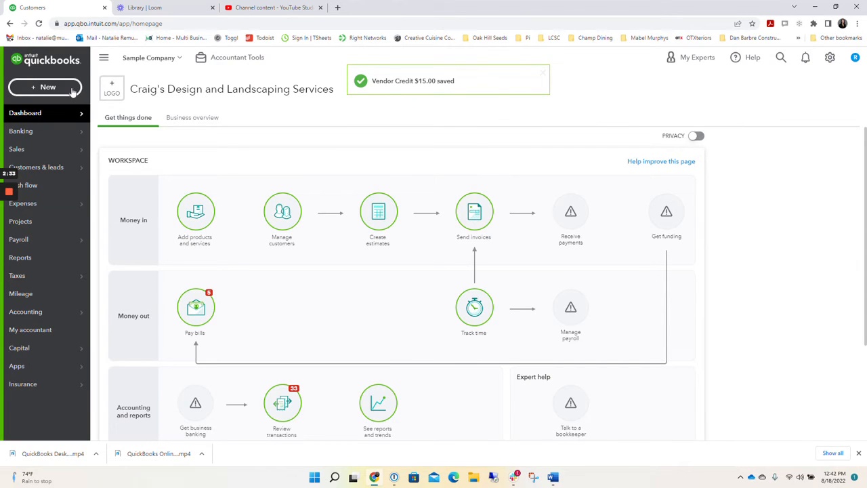
# Step: Open Pay Bills and select the Cal Telephone bill for payment with its available credit applied
pyautogui.click(71, 90)
pyautogui.click(149, 188)
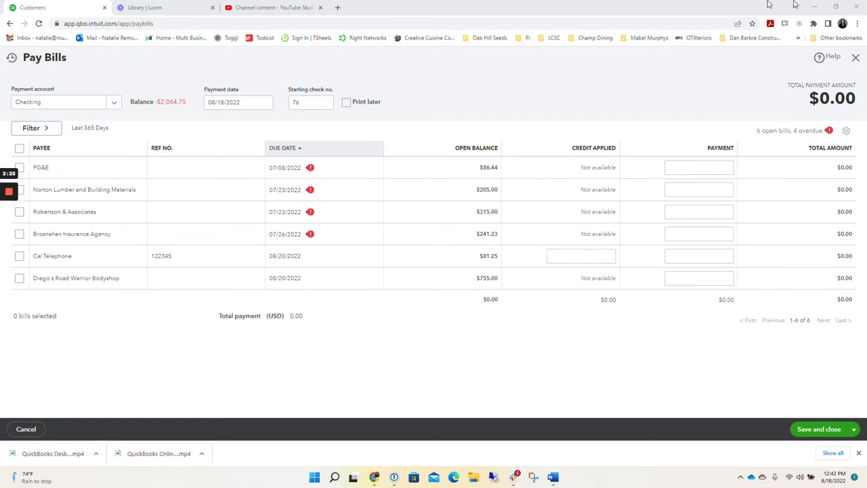
pyautogui.click(840, 6)
pyautogui.click(227, 297)
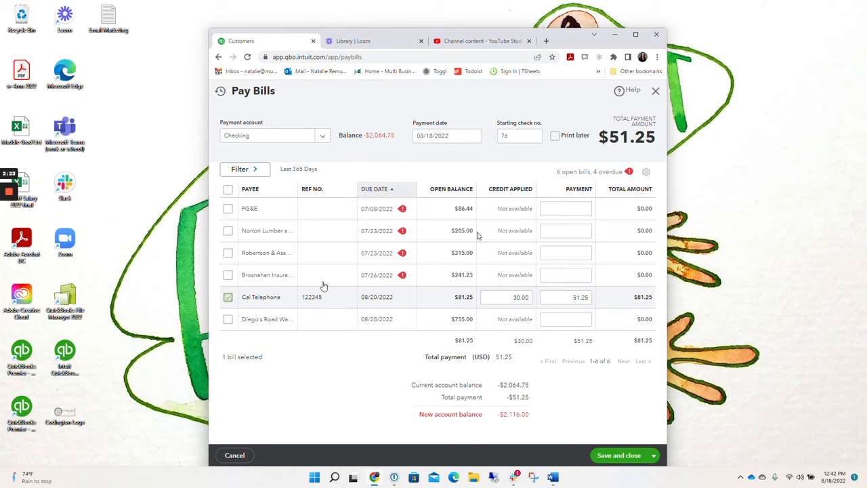
pyautogui.click(636, 33)
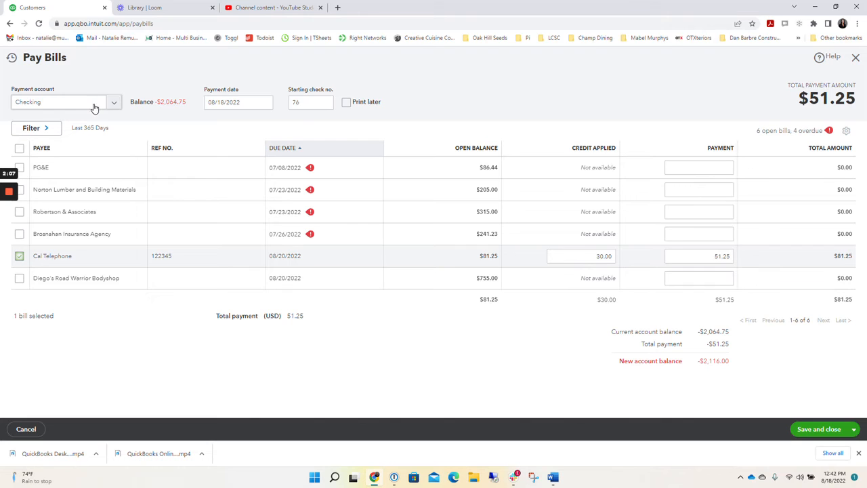
# Step: Pay the selected bill from the Mastercard account with payment date 08/20/2022, then save and close
pyautogui.click(116, 103)
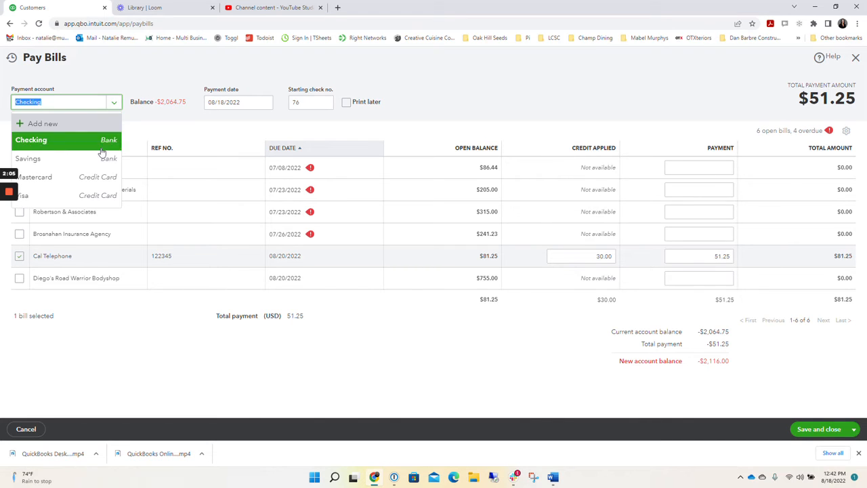
pyautogui.click(41, 176)
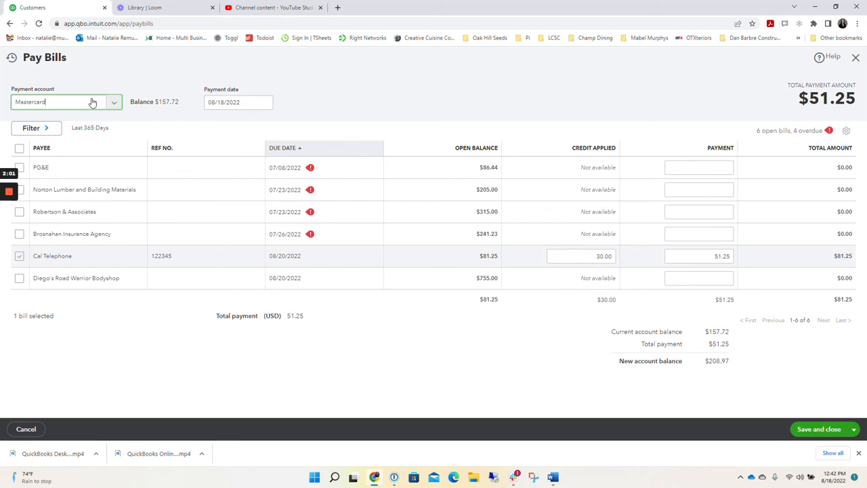
pyautogui.click(264, 105)
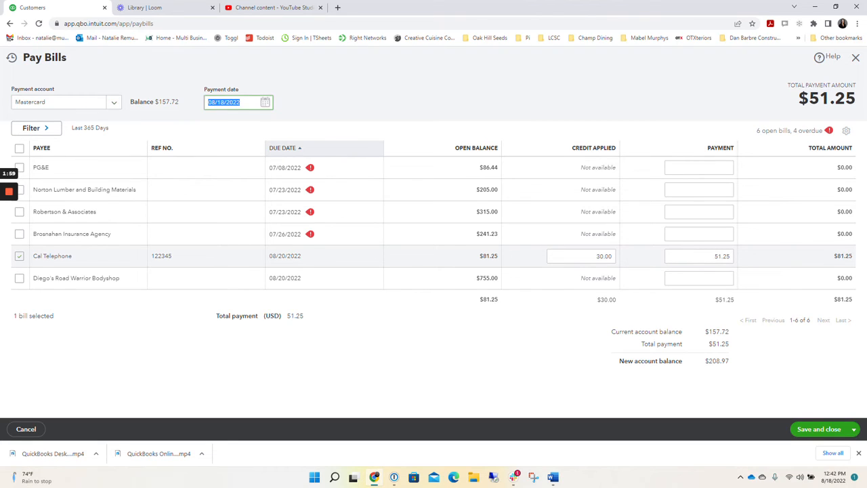
pyautogui.write('08/20')
pyautogui.press('Tab')
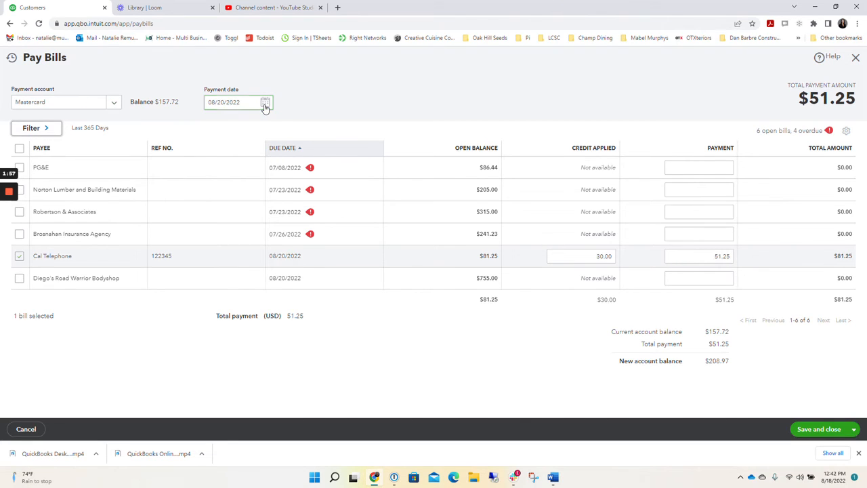
pyautogui.click(810, 429)
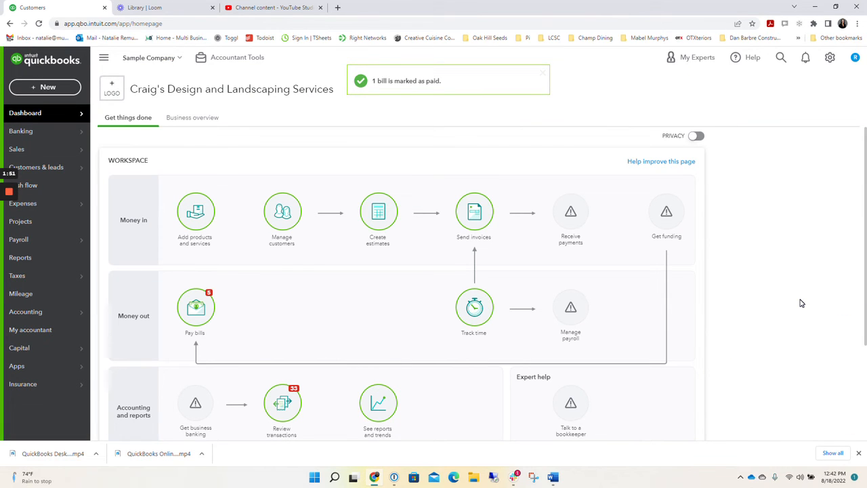
# Step: Start a new customer invoice
pyautogui.click(29, 87)
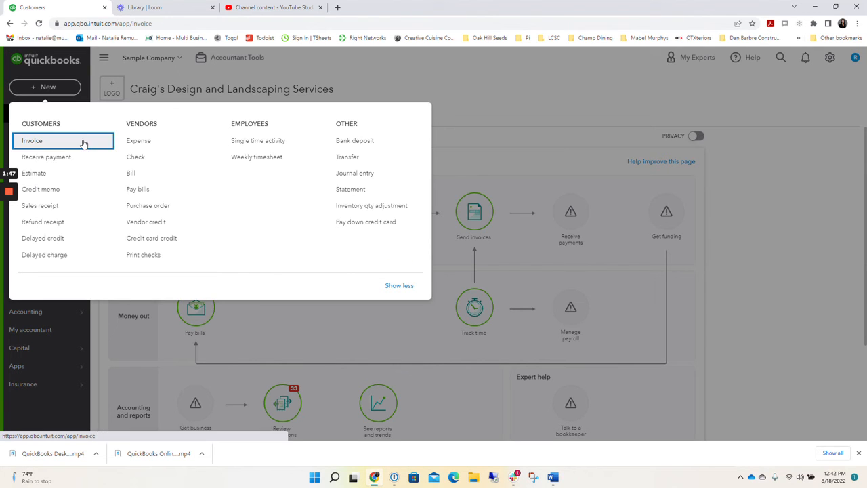
pyautogui.click(76, 143)
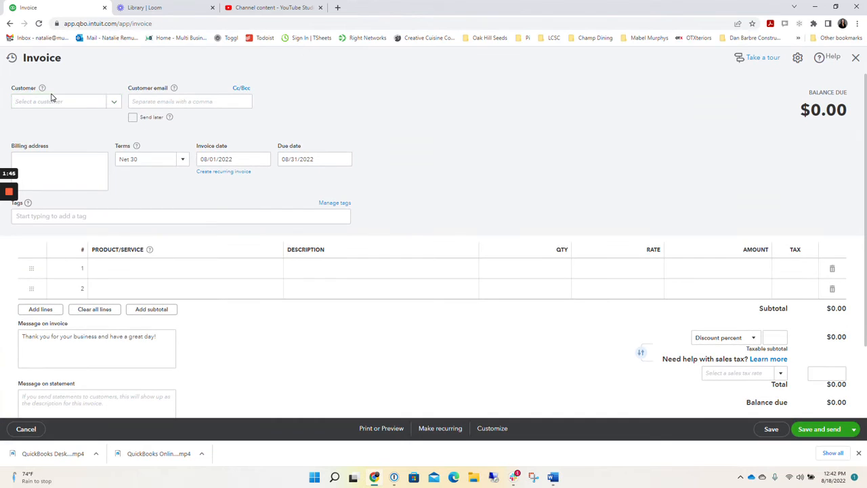
pyautogui.click(52, 100)
pyautogui.click(48, 123)
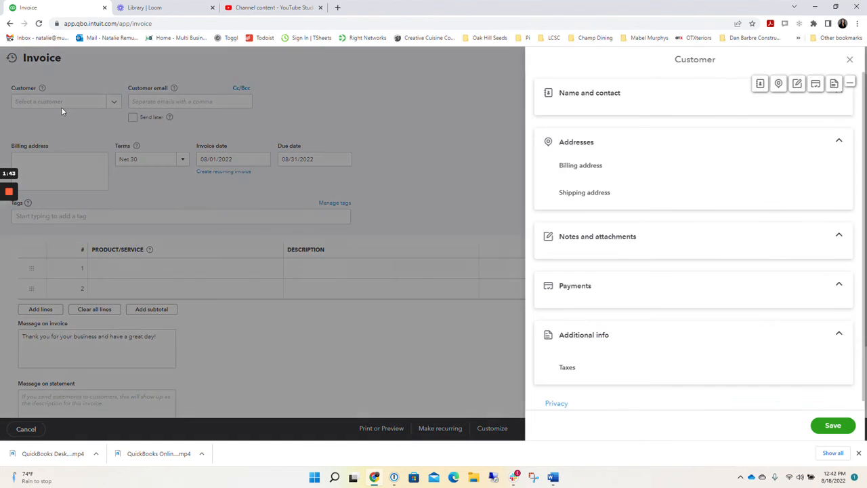
pyautogui.click(850, 60)
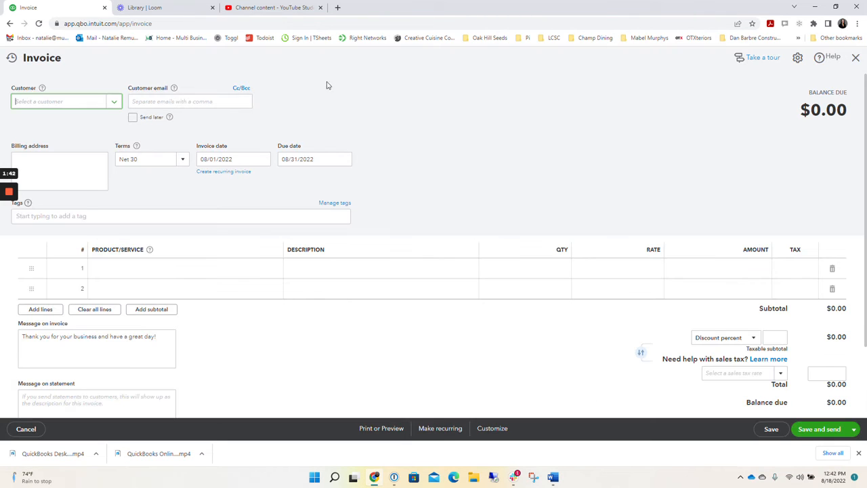
# Step: Choose Amy's Bird Sanctuary as the invoice's customer and collapse the suggested billable charges
pyautogui.click(93, 101)
pyautogui.write('am')
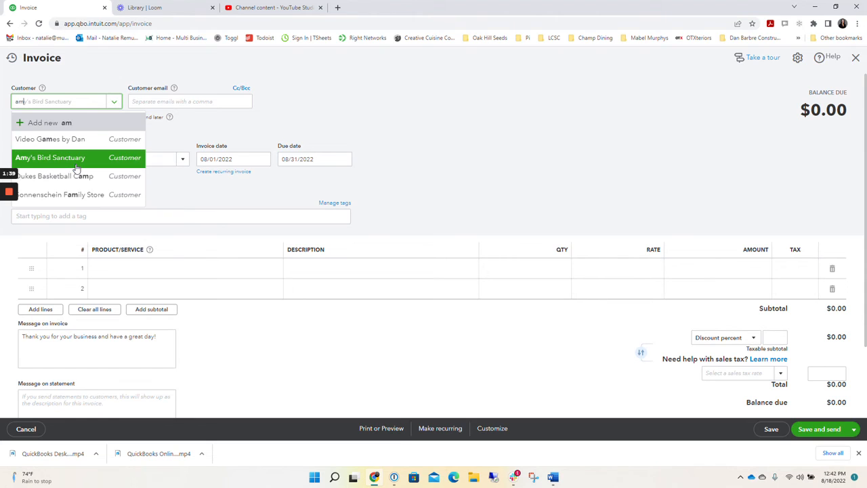
pyautogui.click(77, 162)
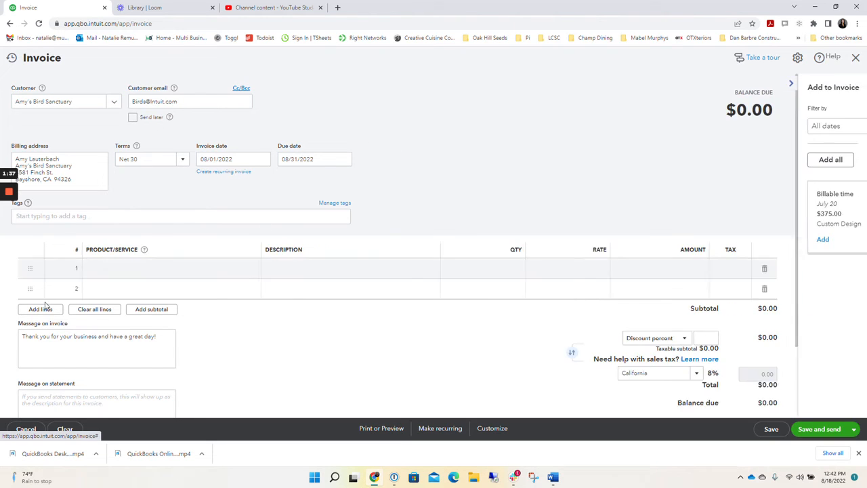
pyautogui.click(740, 84)
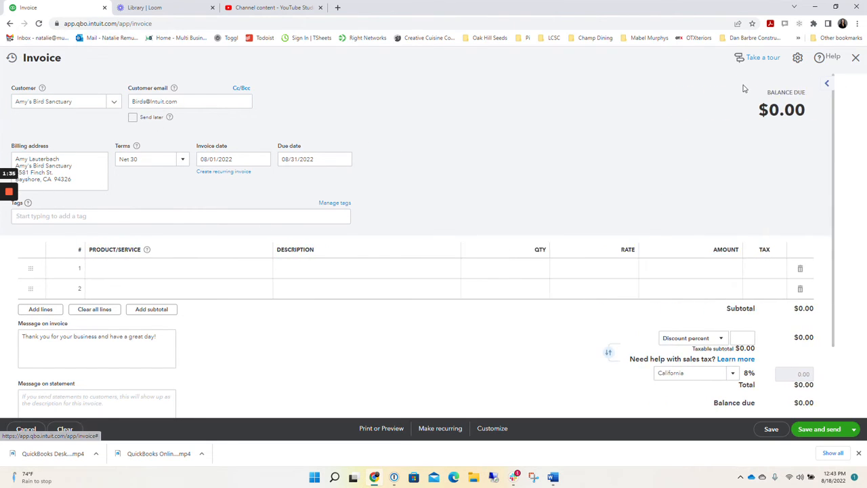
# Step: Add a Gardening line at a rate of 75 to the invoice, and save and close it
pyautogui.click(144, 267)
pyautogui.click(142, 268)
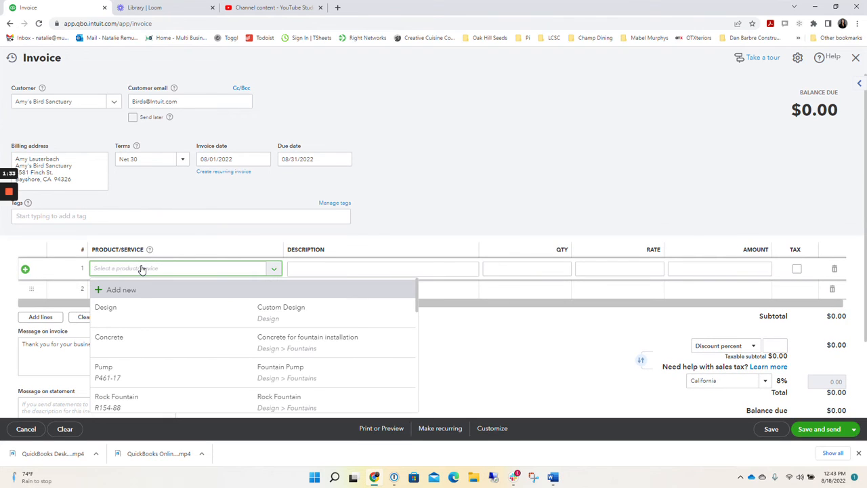
pyautogui.write('gar')
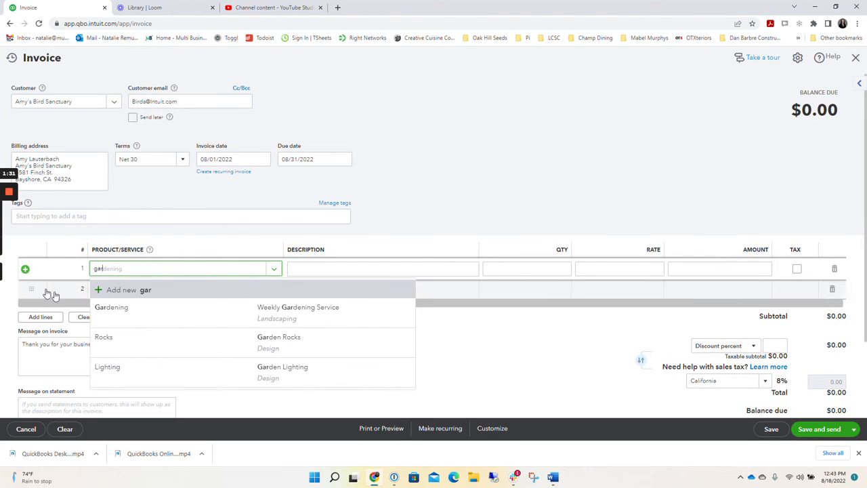
pyautogui.click(174, 311)
pyautogui.press('Tab')
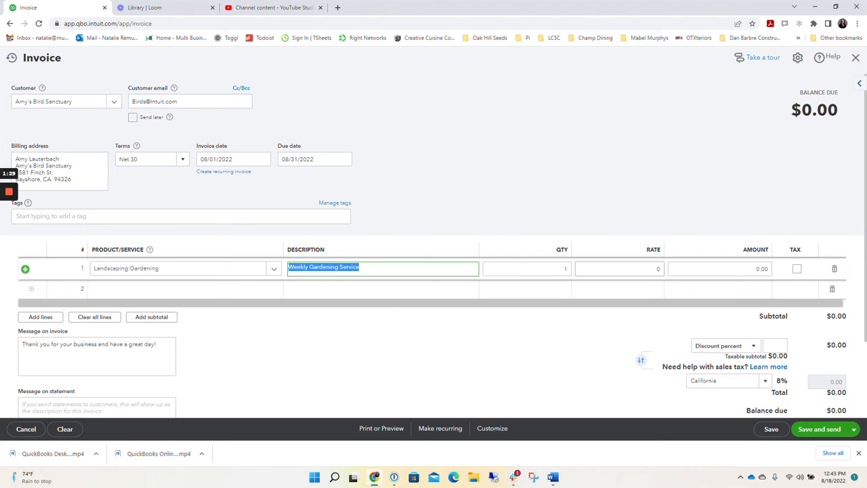
pyautogui.write('7')
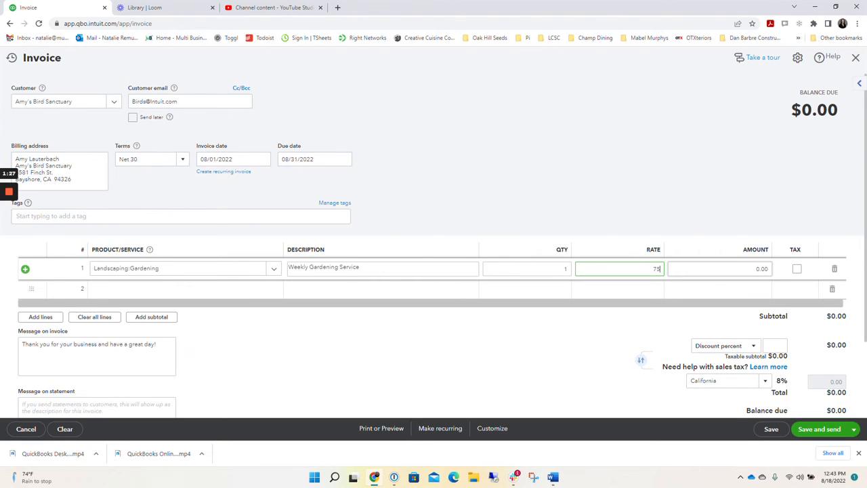
pyautogui.write('5')
pyautogui.press('Tab')
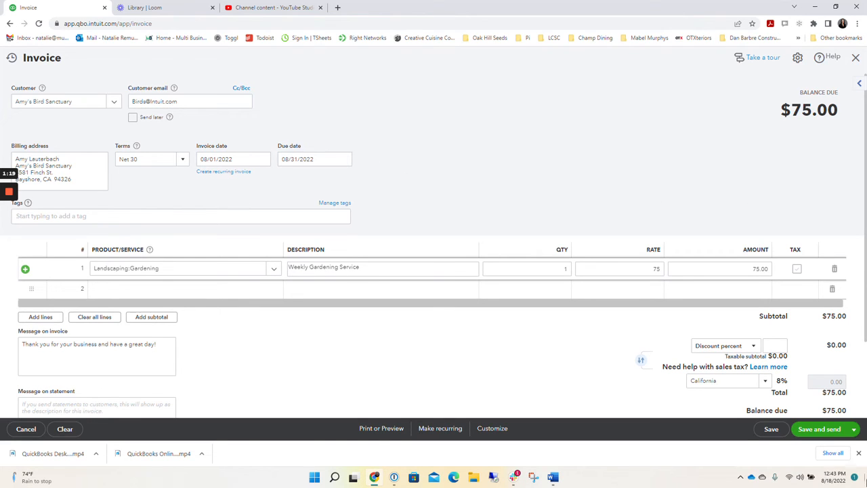
pyautogui.click(856, 431)
pyautogui.click(792, 400)
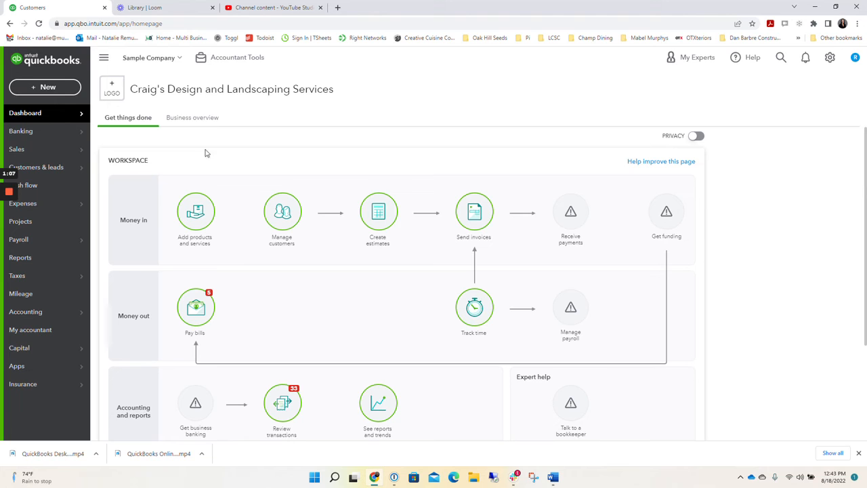
# Step: Start a new credit memo for the customer Amy's Bird Sanctuary
pyautogui.click(47, 86)
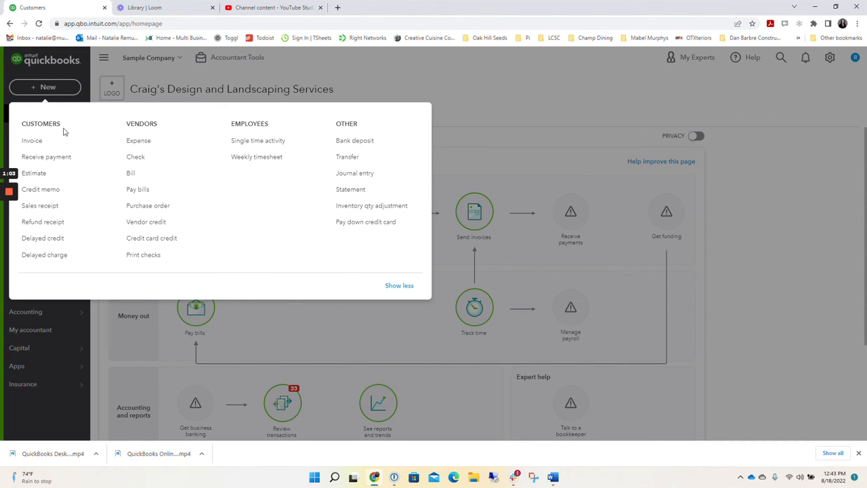
pyautogui.click(41, 189)
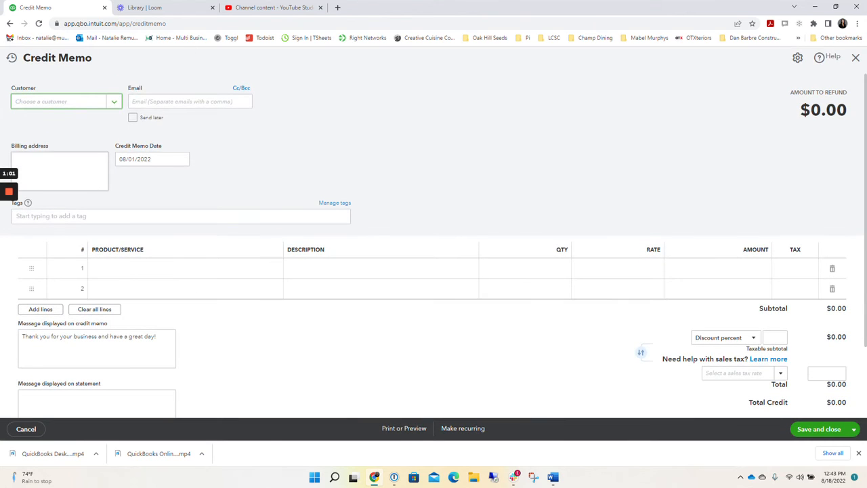
pyautogui.click(63, 103)
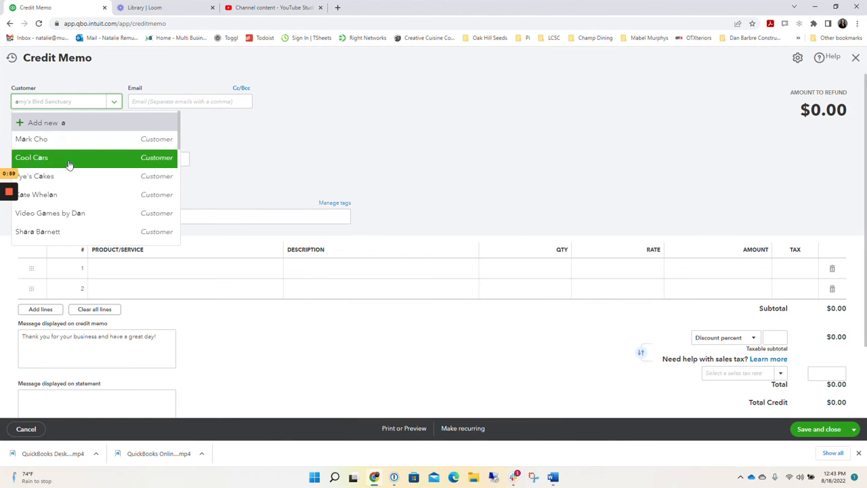
pyautogui.write('amy')
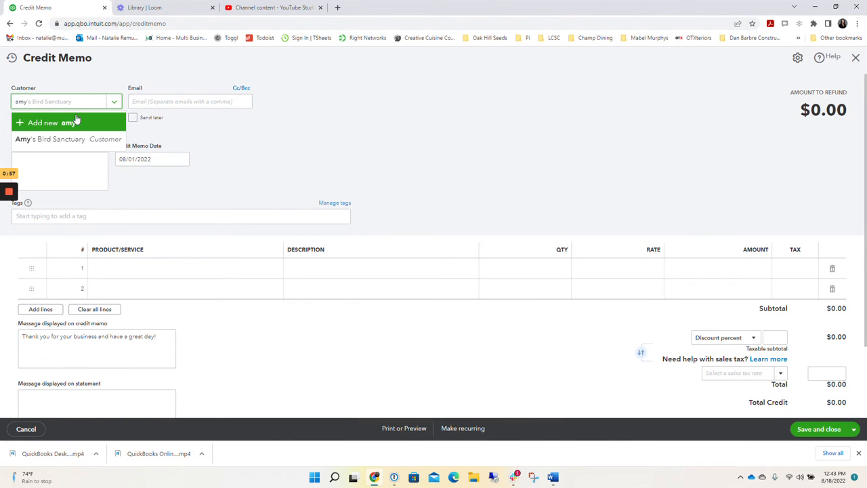
pyautogui.click(108, 140)
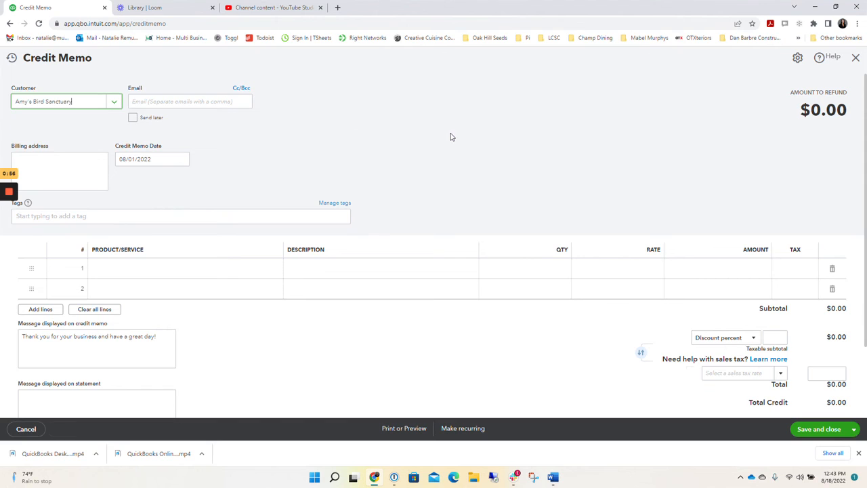
# Step: Add a Gardening line at a rate of 25.00 to the credit memo, and save and close it
pyautogui.click(142, 271)
pyautogui.write('g:Gard')
pyautogui.press('Down')
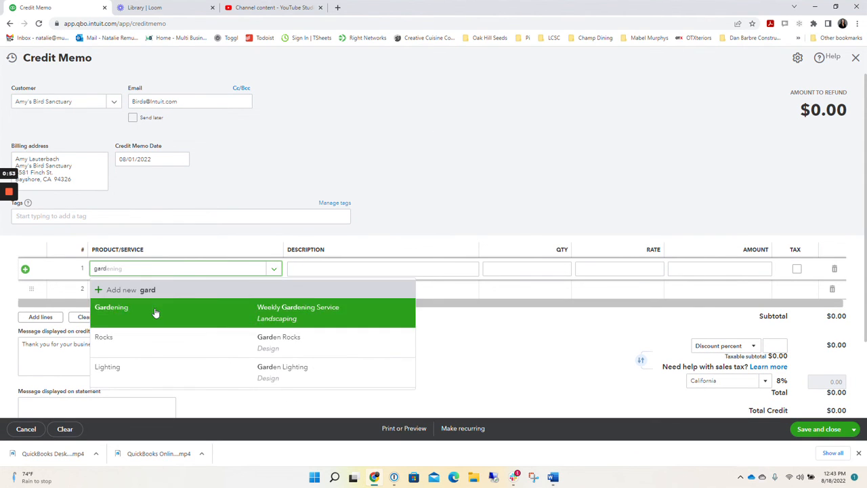
pyautogui.press('Tab')
pyautogui.press('Tab')
pyautogui.press('Tab')
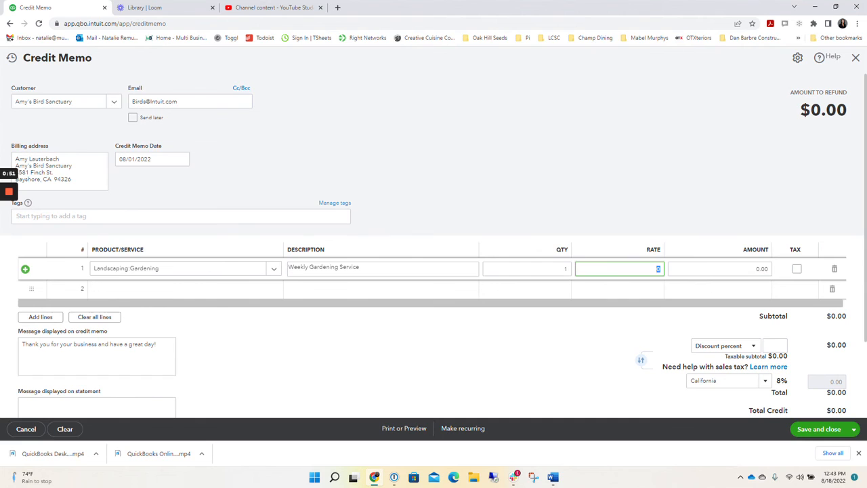
pyautogui.press('Tab')
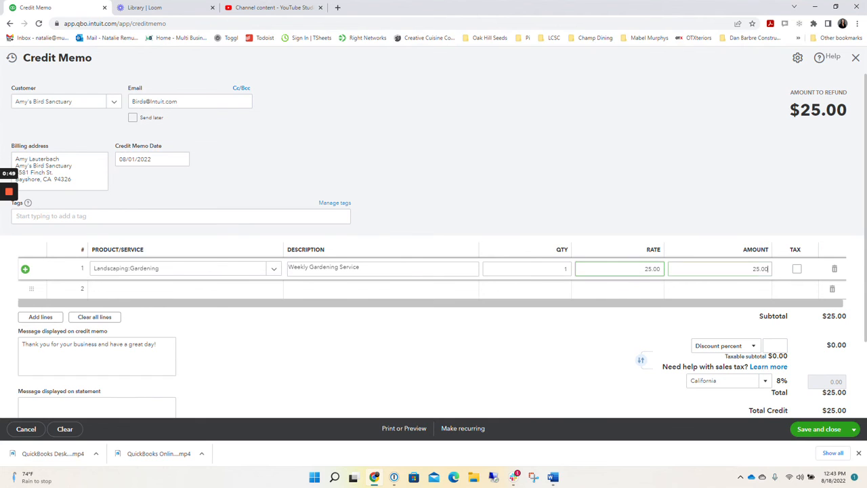
pyautogui.click(826, 428)
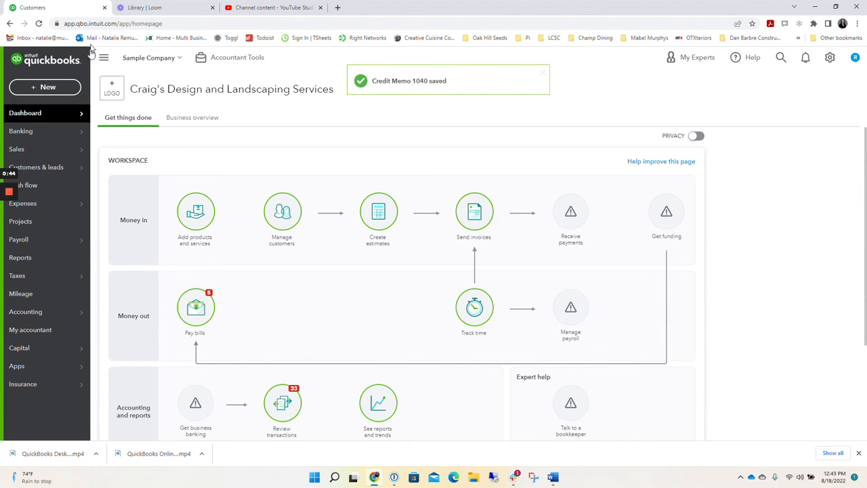
# Step: Start receiving a customer payment and choose Amy's Bird Sanctuary as the customer
pyautogui.click(66, 94)
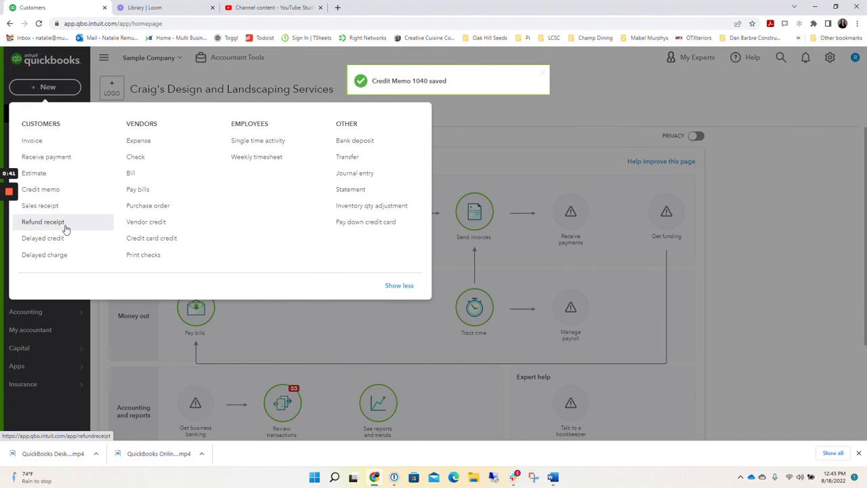
pyautogui.click(62, 164)
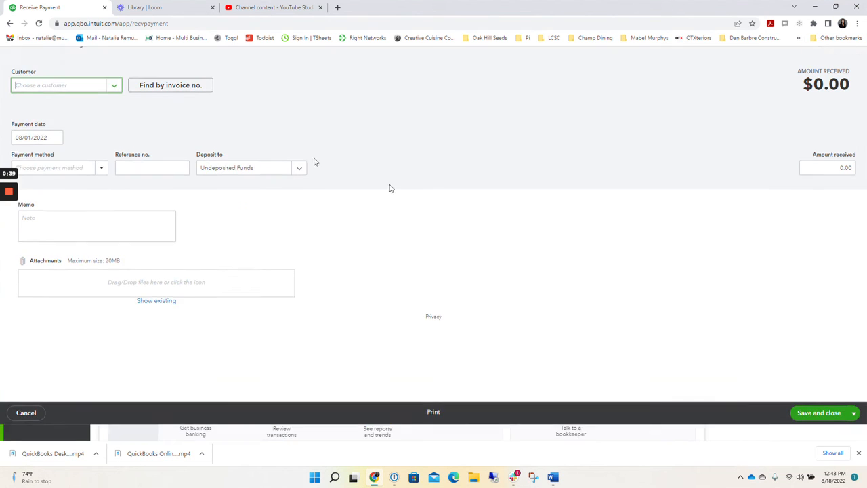
pyautogui.click(73, 103)
pyautogui.write('amy')
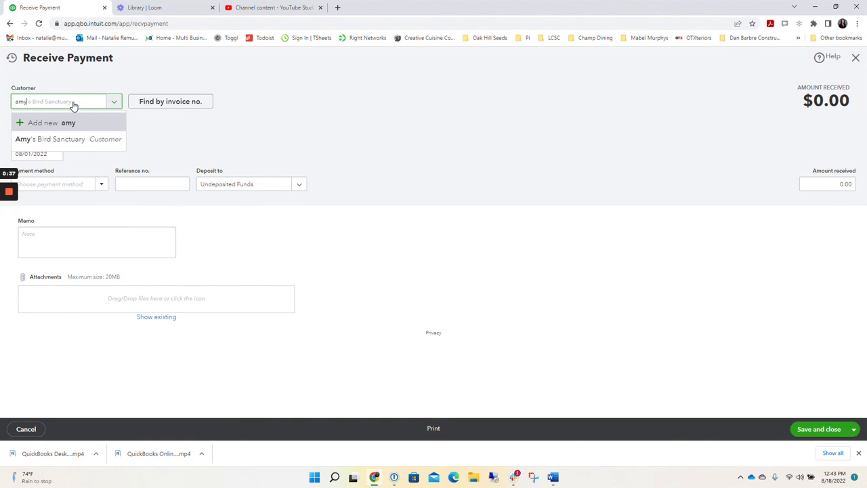
pyautogui.click(99, 139)
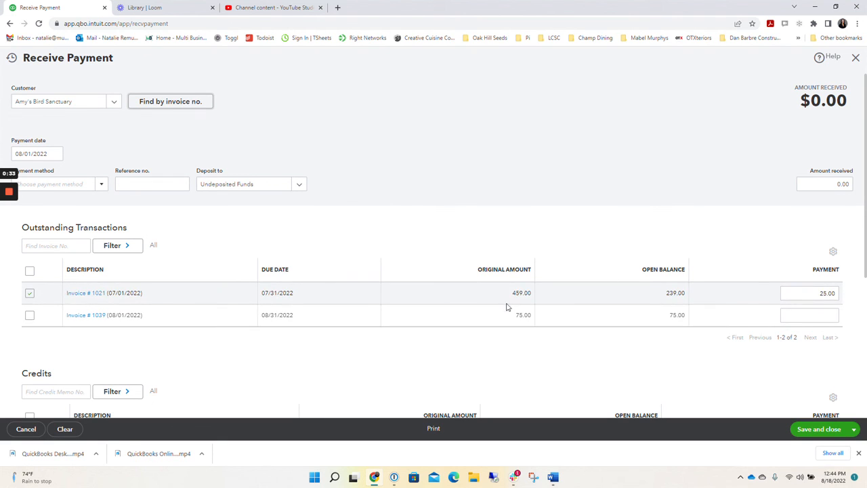
# Step: Apply the payment to Invoice # 1039 instead of Invoice # 1021, and reapply Credit Memo # 1040 against it
pyautogui.click(30, 315)
pyautogui.click(29, 292)
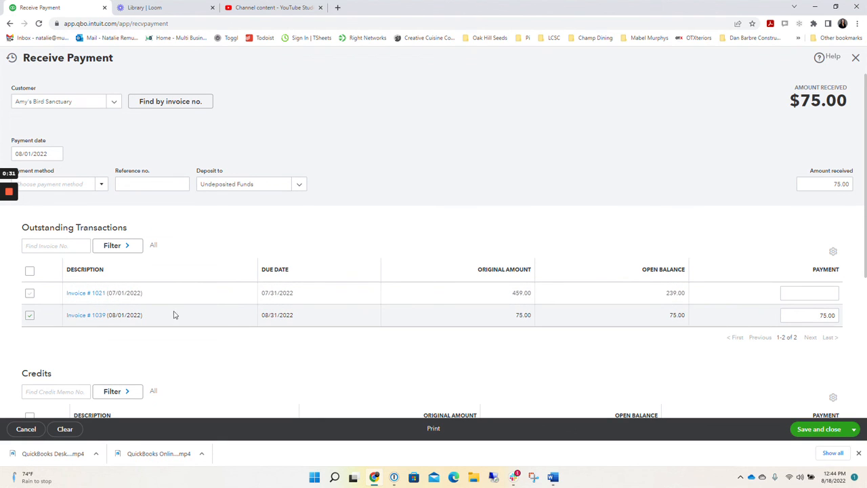
pyautogui.scroll(-1, 406, 319)
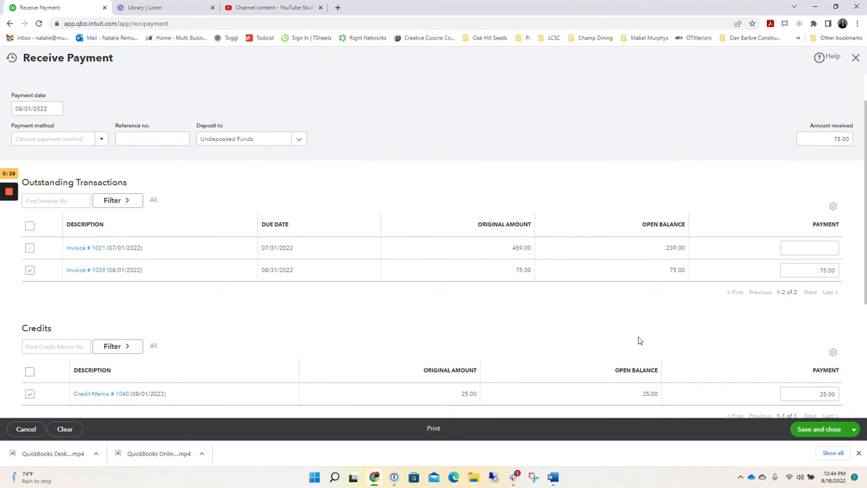
pyautogui.scroll(1, 638, 340)
pyautogui.scroll(-3, 638, 340)
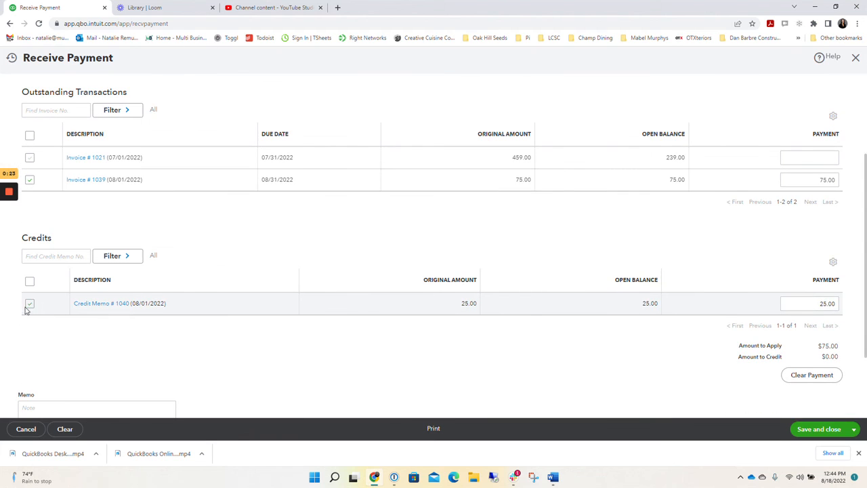
pyautogui.click(29, 303)
pyautogui.click(33, 304)
pyautogui.scroll(2, 833, 313)
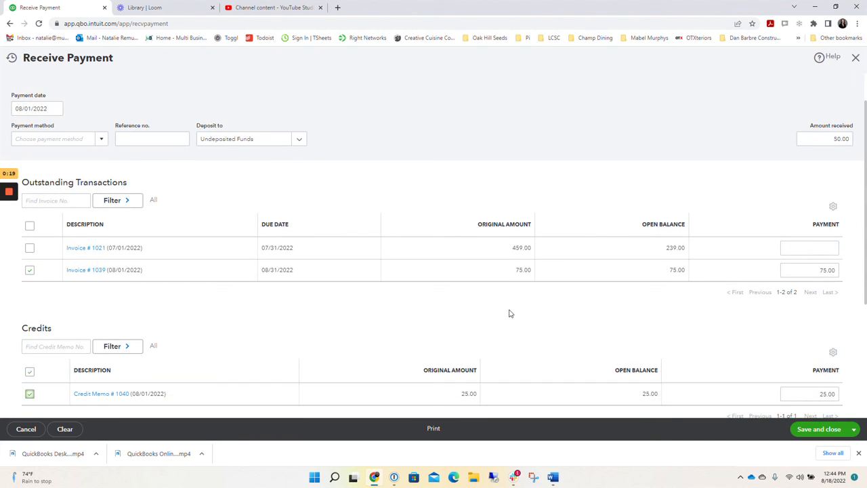
# Step: Compare the payment applied to Invoice # 1039 with the total amount received
pyautogui.click(809, 270)
pyautogui.click(839, 139)
pyautogui.scroll(1, 842, 175)
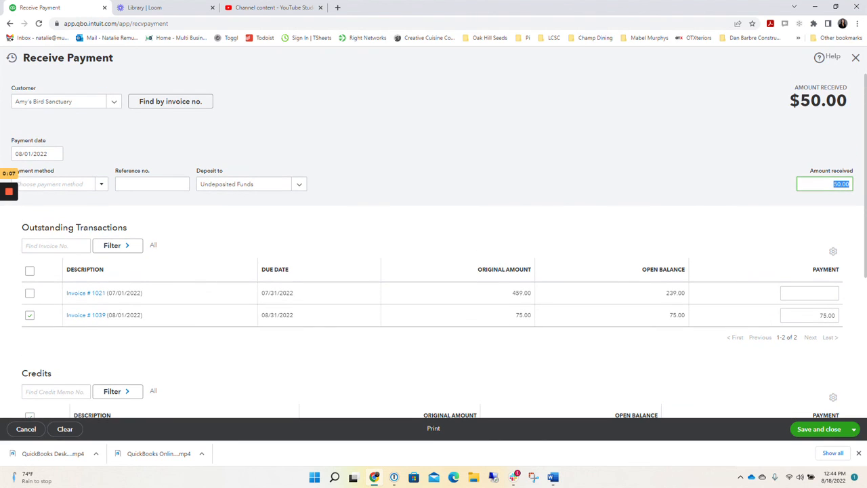